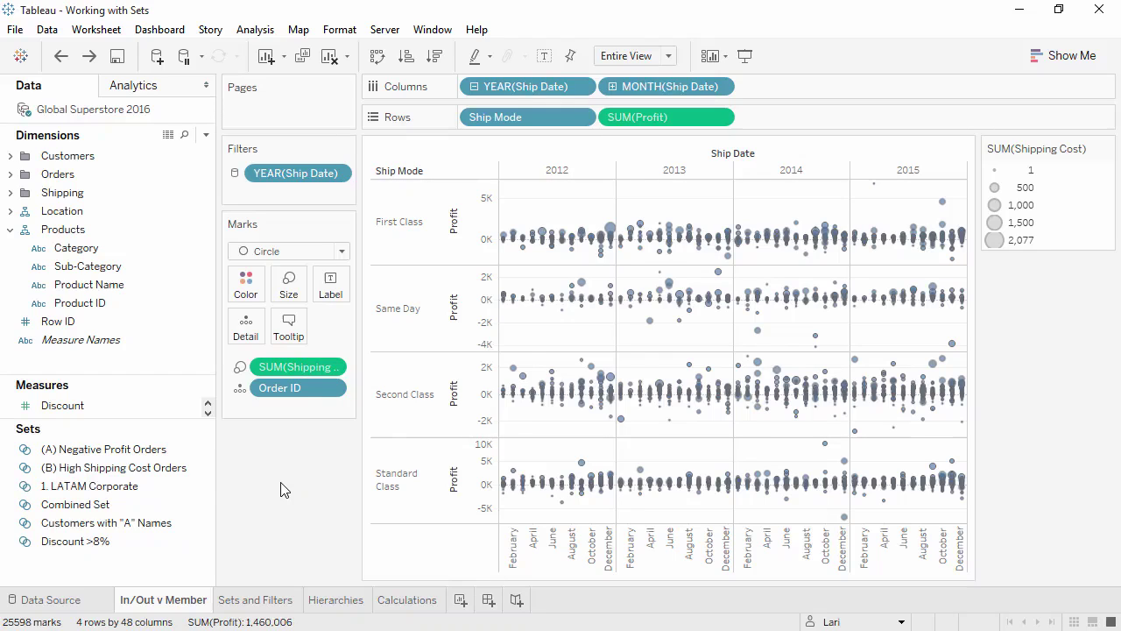
- Review the 1. LATAM Corporate, Customers with "A" Names and Combined Set definitions without changing them
{"action": "right_click", "coordinate": [156, 486]}
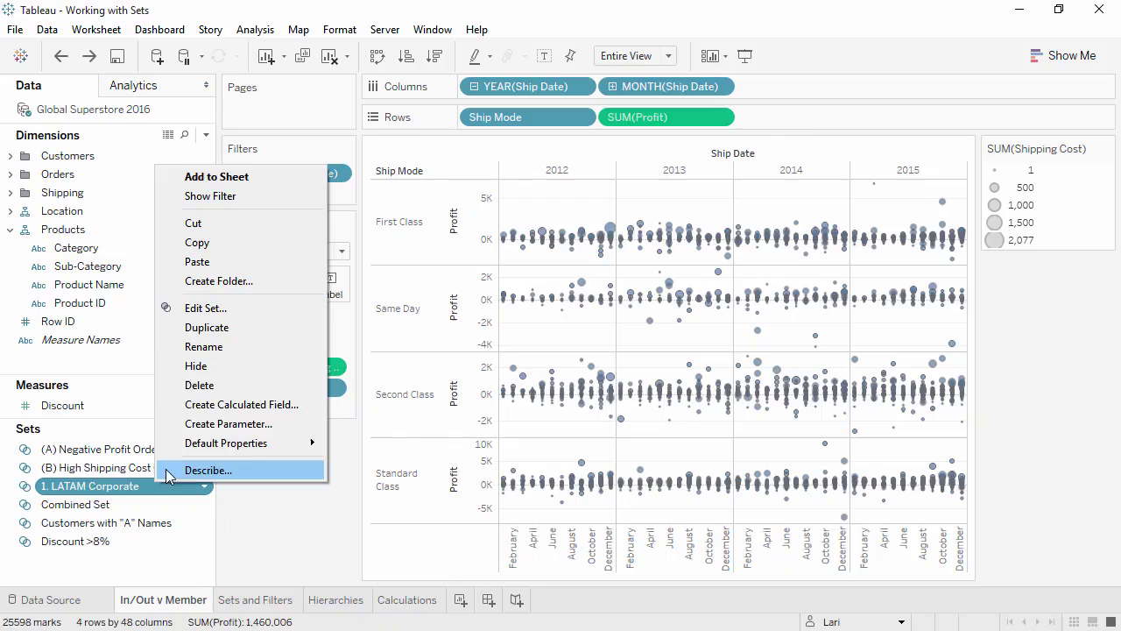
{"action": "left_click", "coordinate": [188, 308]}
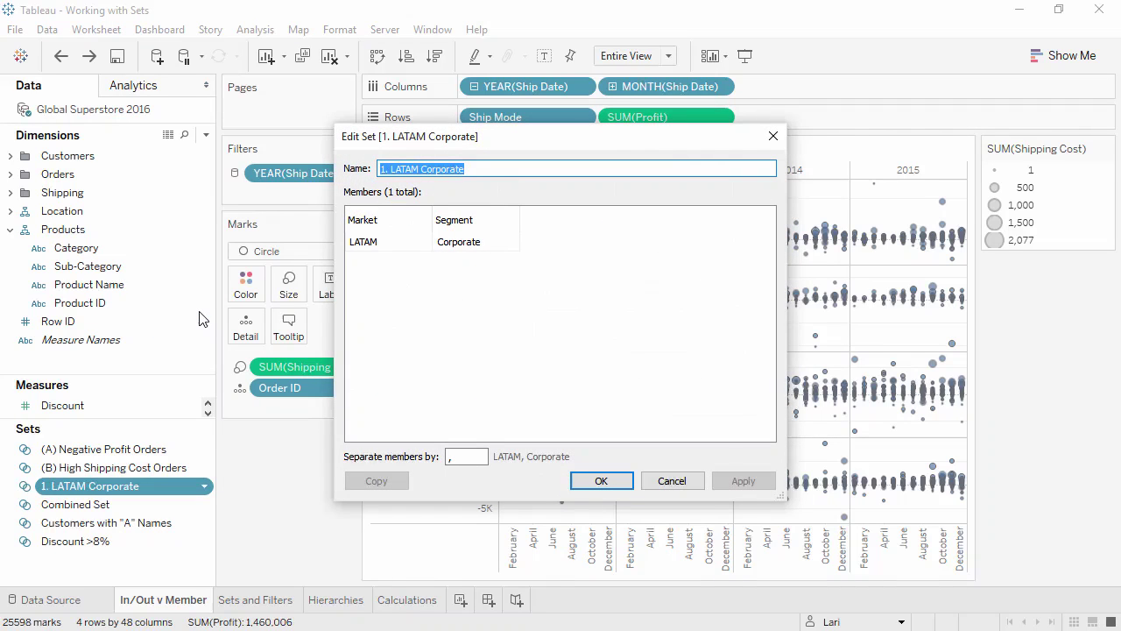
{"action": "mouse_move", "coordinate": [422, 221]}
{"action": "left_click", "coordinate": [774, 138]}
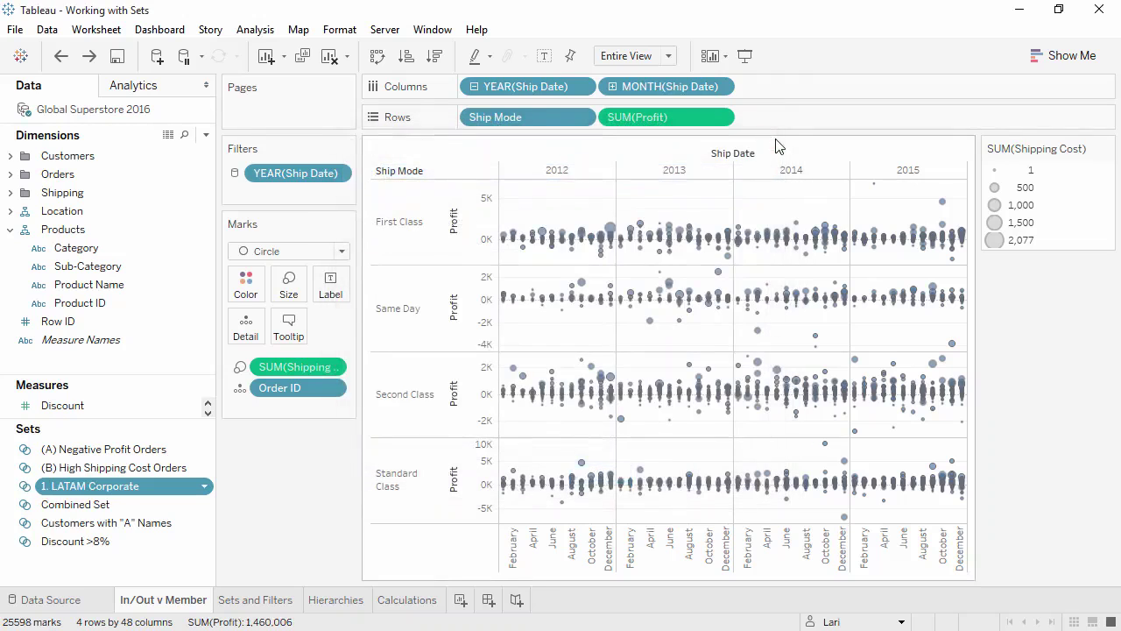
{"action": "right_click", "coordinate": [151, 529]}
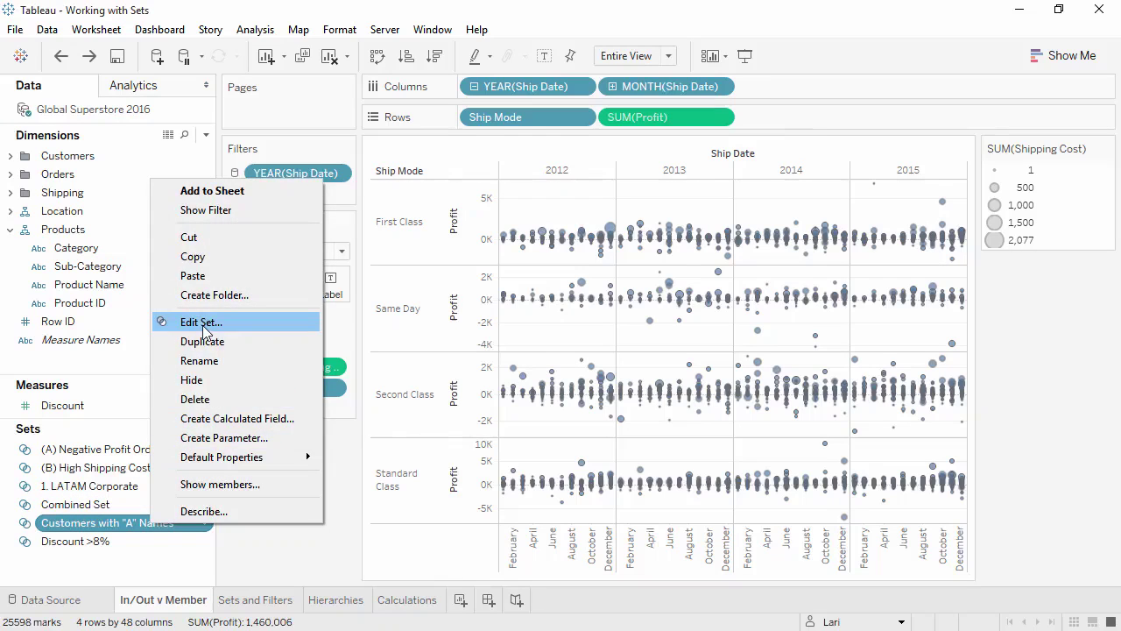
{"action": "left_click", "coordinate": [201, 323]}
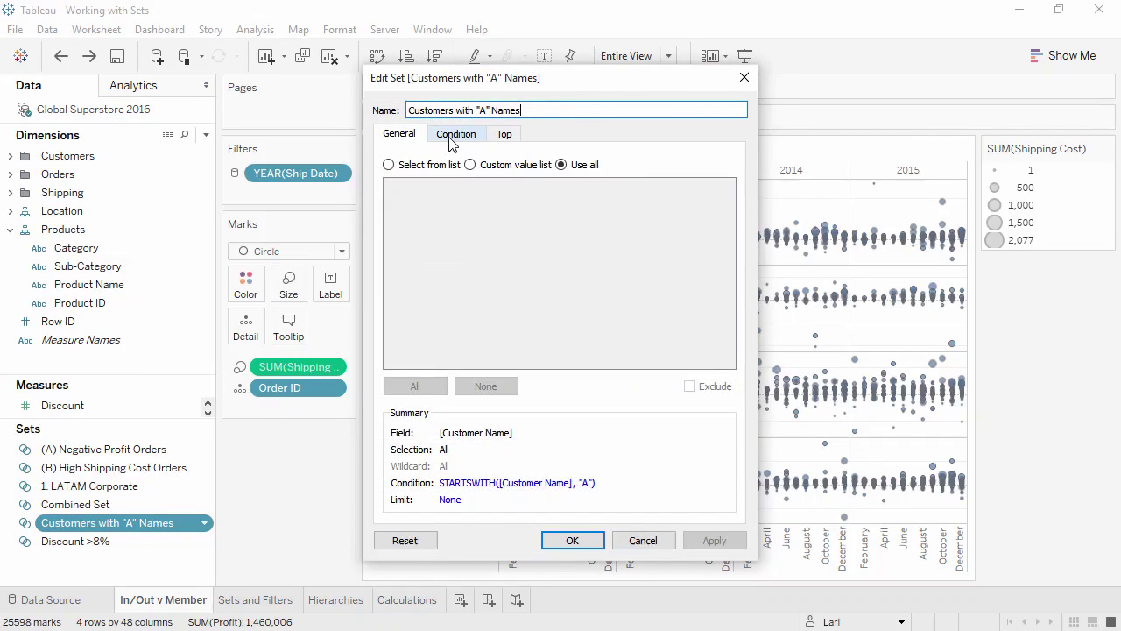
{"action": "left_click", "coordinate": [452, 138]}
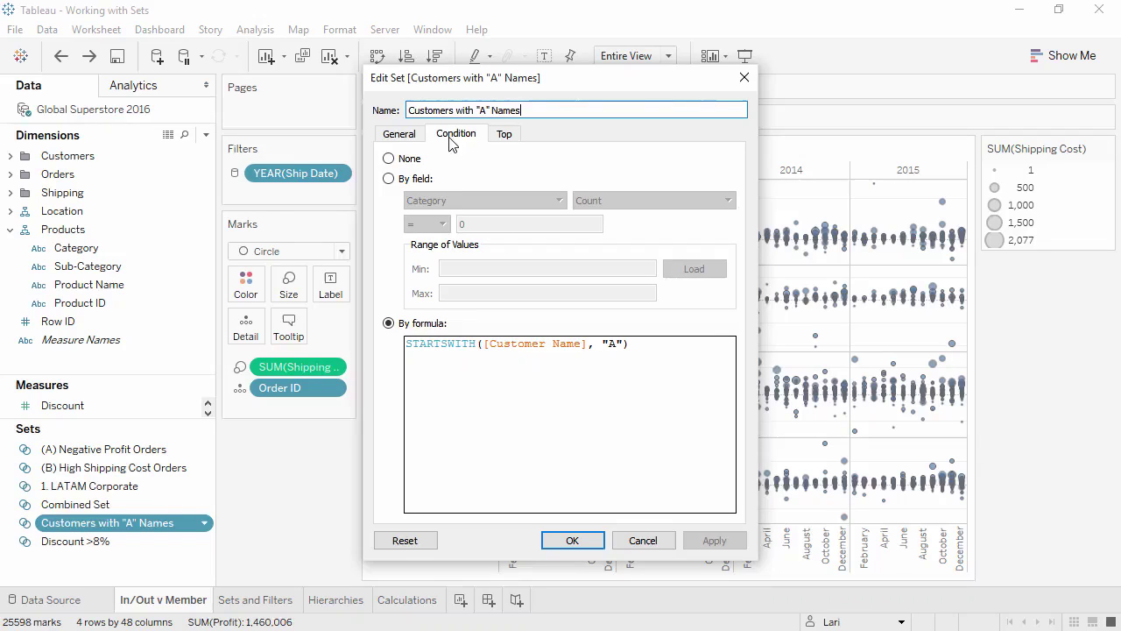
{"action": "left_click", "coordinate": [744, 77]}
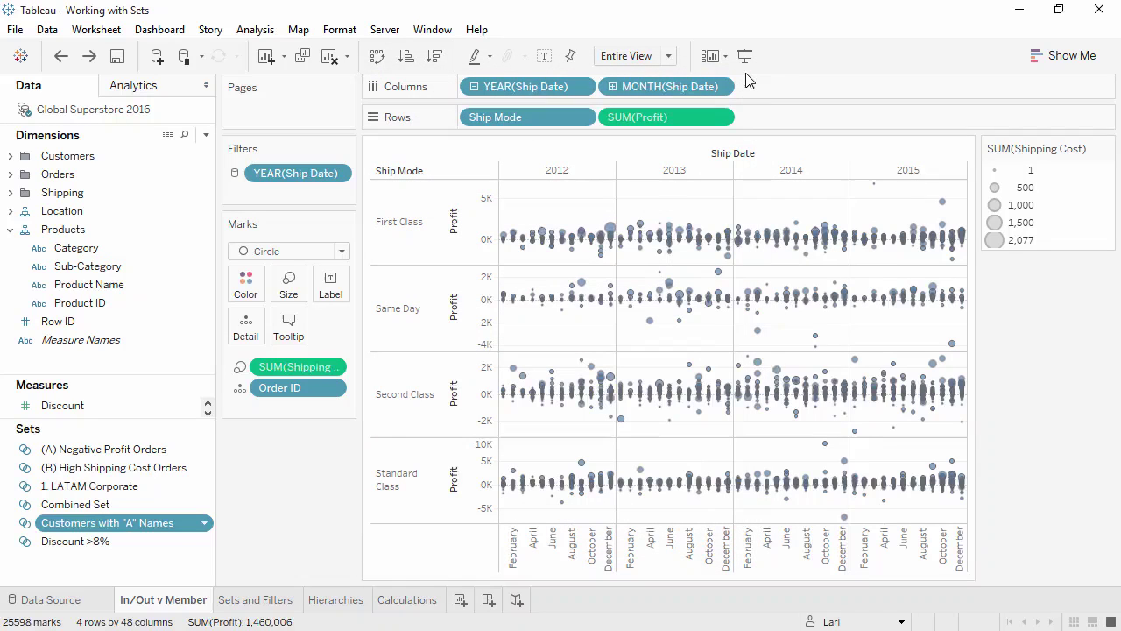
{"action": "right_click", "coordinate": [113, 506]}
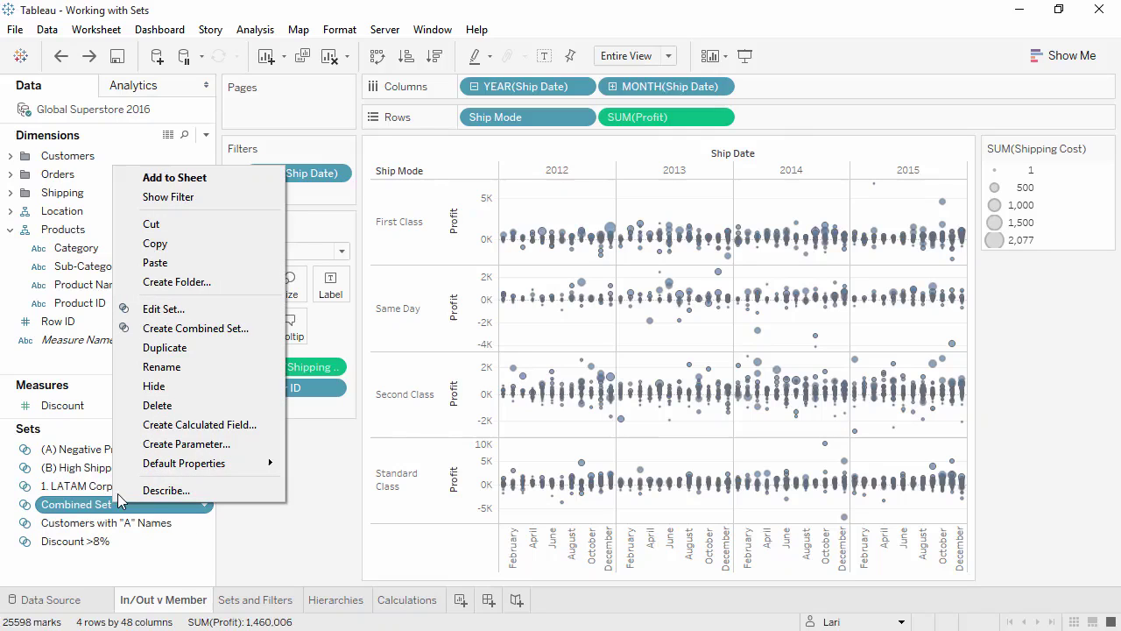
{"action": "left_click", "coordinate": [197, 310]}
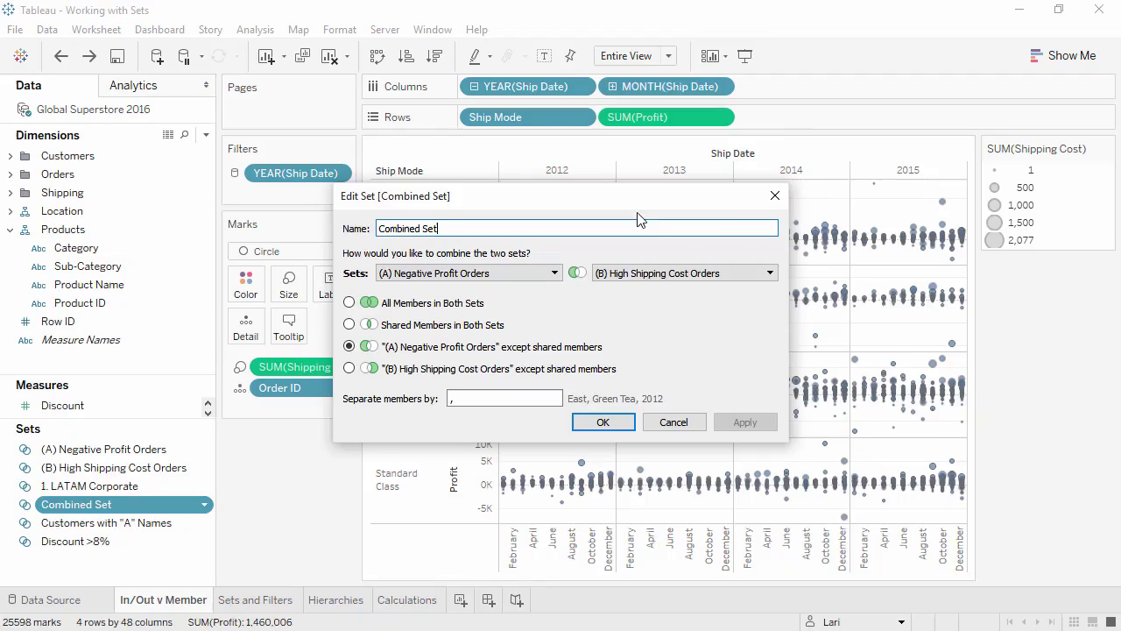
{"action": "left_click", "coordinate": [774, 196]}
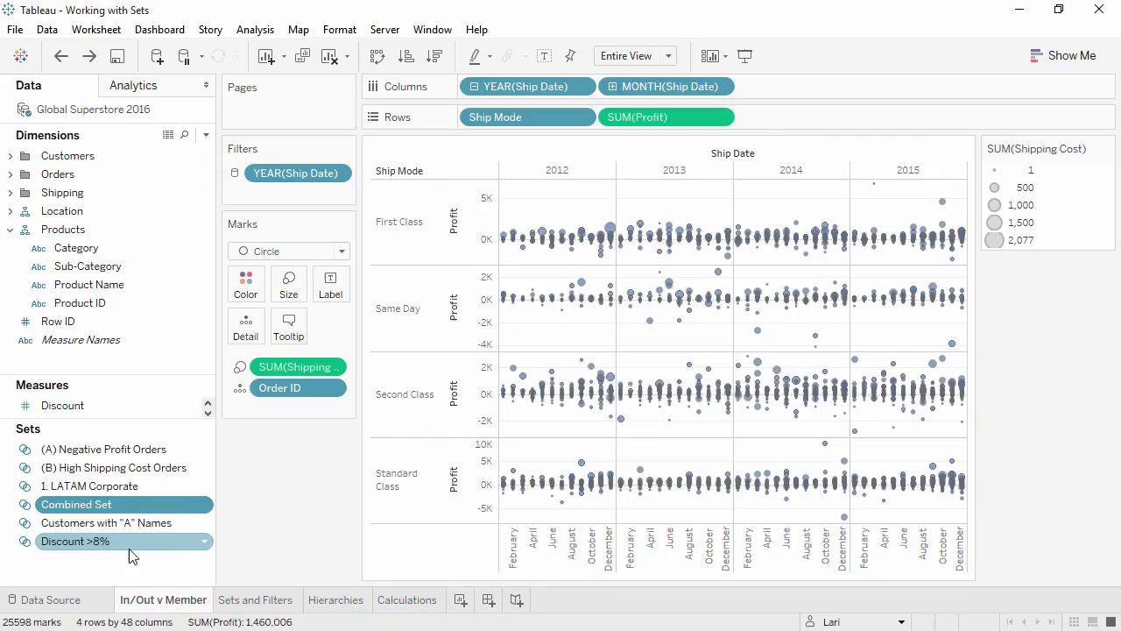
- Put the Discount >8% set on Detail and show its members, filtering the view to them
{"action": "left_click", "coordinate": [98, 543]}
{"action": "left_click_drag", "start_coordinate": [99, 545], "coordinate": [237, 294]}
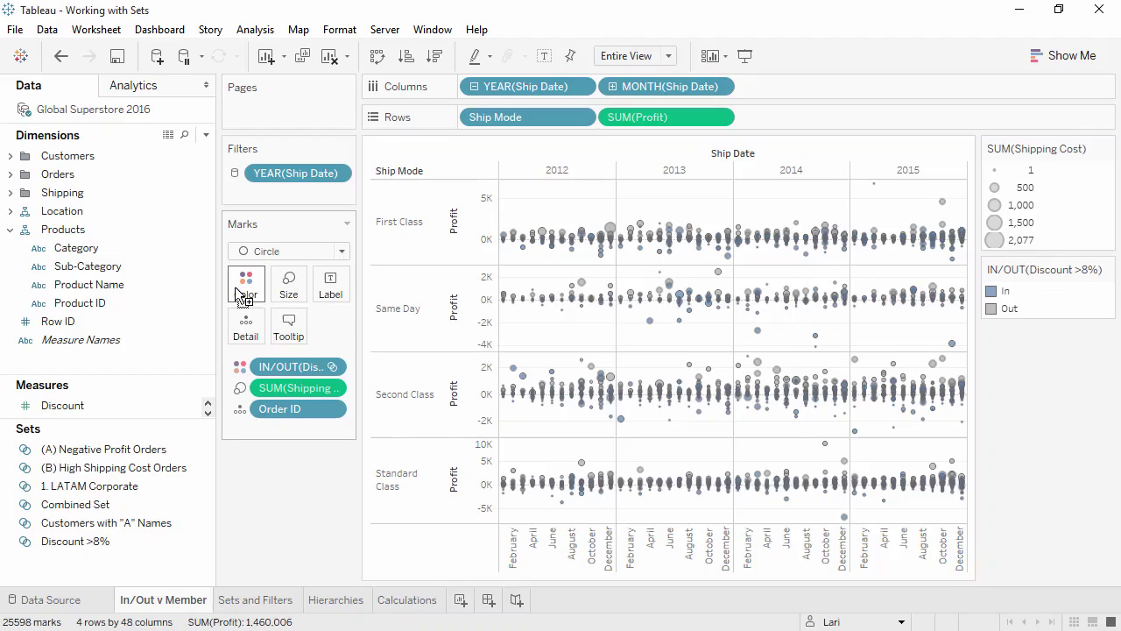
{"action": "left_click", "coordinate": [239, 366]}
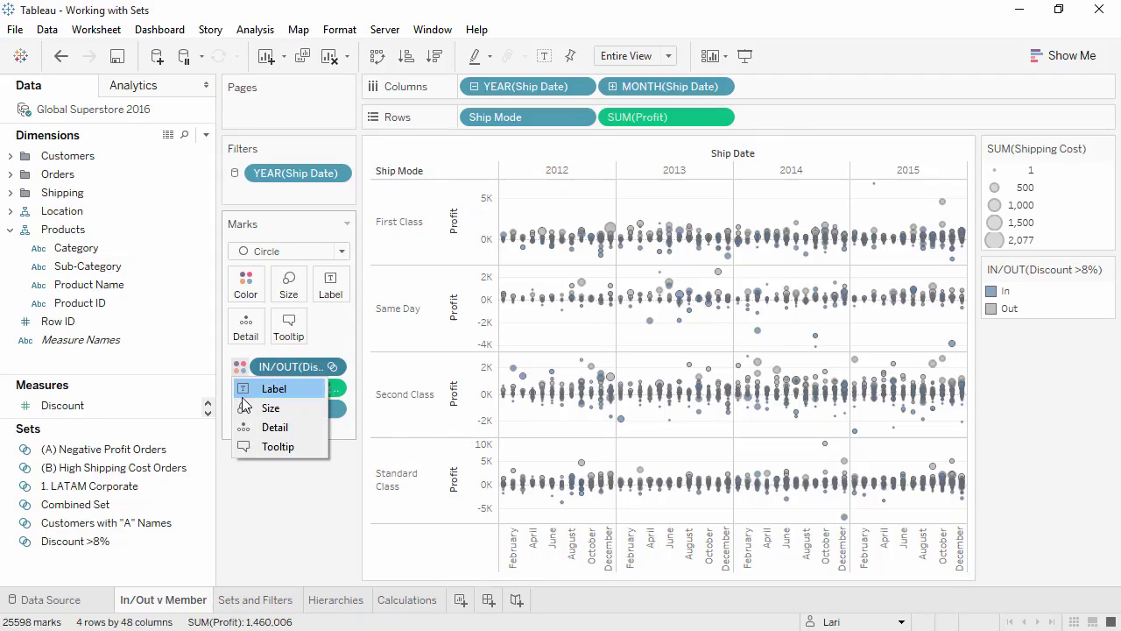
{"action": "left_click", "coordinate": [246, 428]}
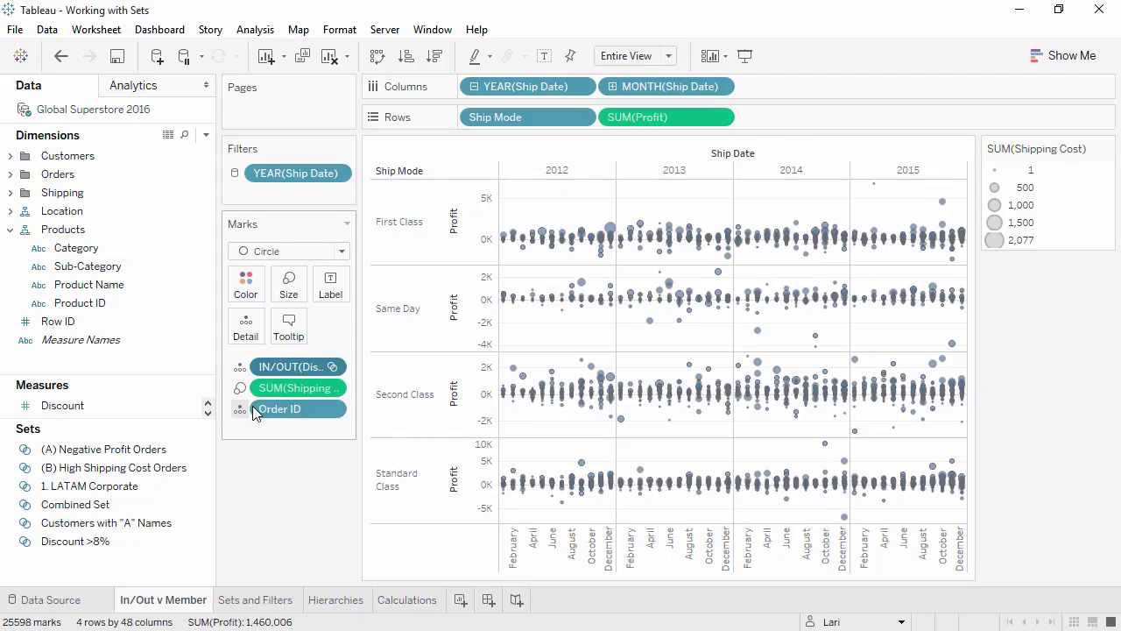
{"action": "right_click", "coordinate": [267, 368]}
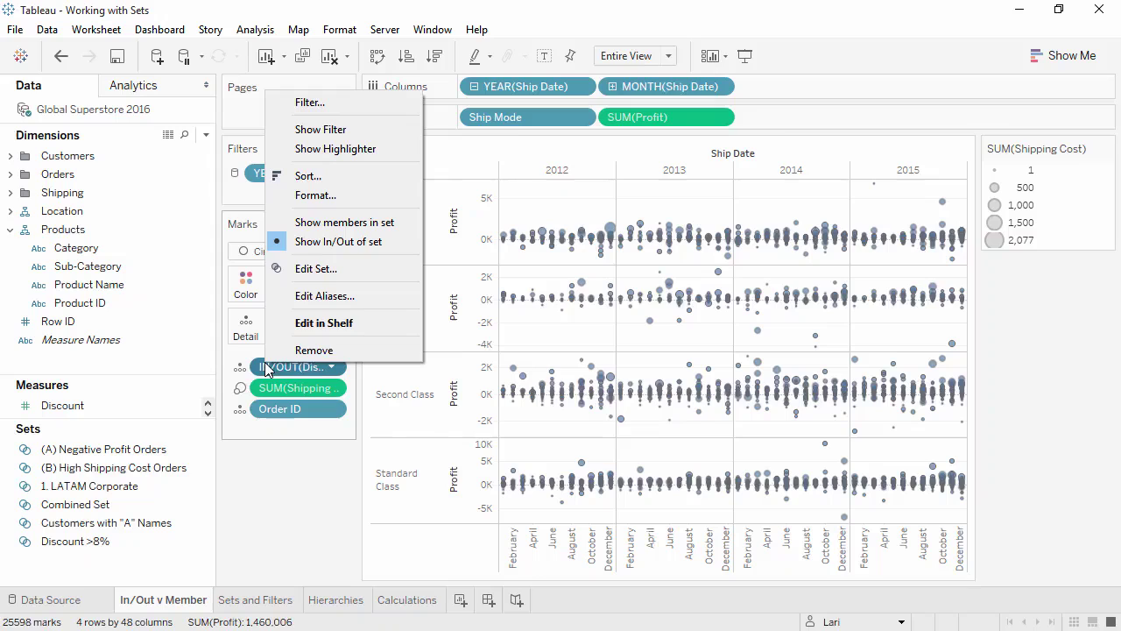
{"action": "left_click", "coordinate": [311, 223]}
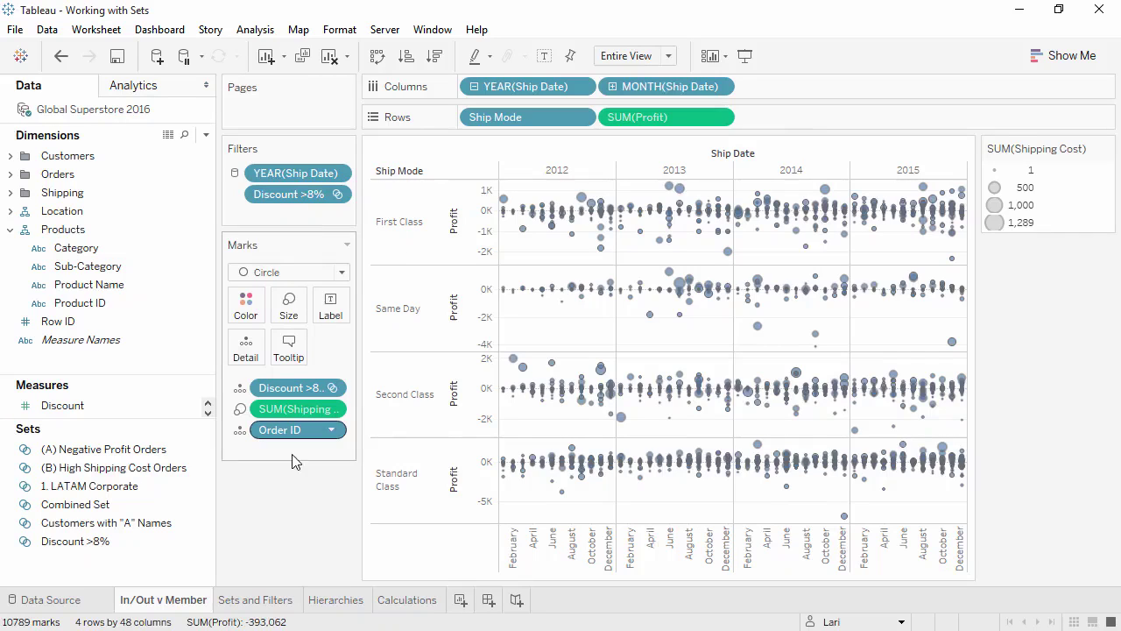
- On Sets and Filters, create Set 4 from nearly all scatter-plot points and add it to Filters
{"action": "left_click", "coordinate": [289, 605]}
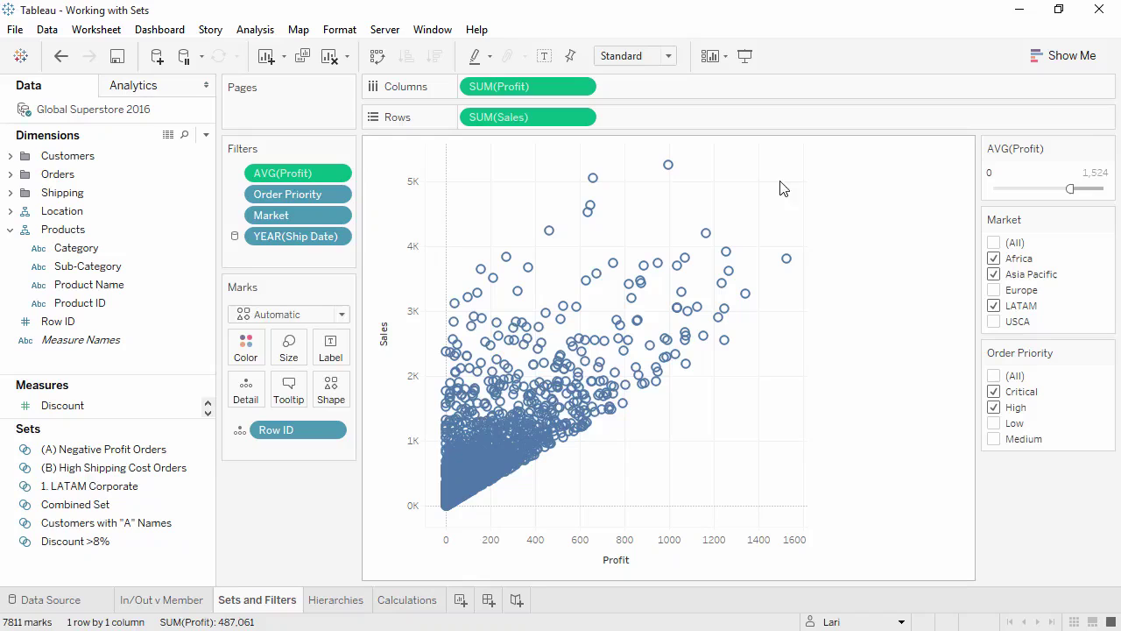
{"action": "left_click_drag", "start_coordinate": [793, 148], "coordinate": [436, 524]}
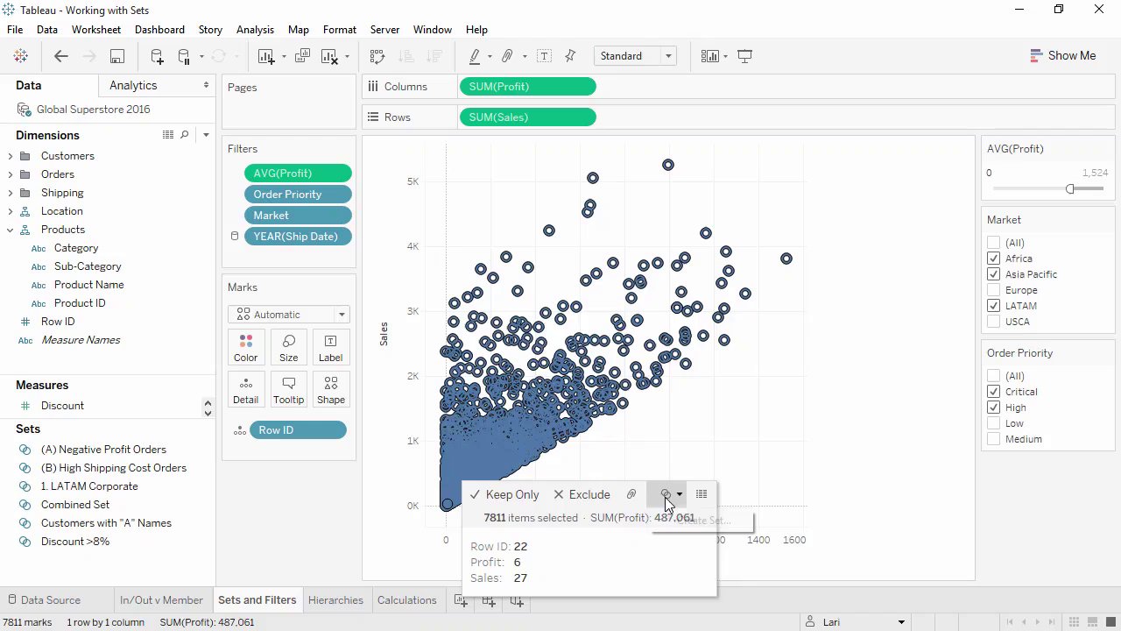
{"action": "left_click", "coordinate": [668, 494]}
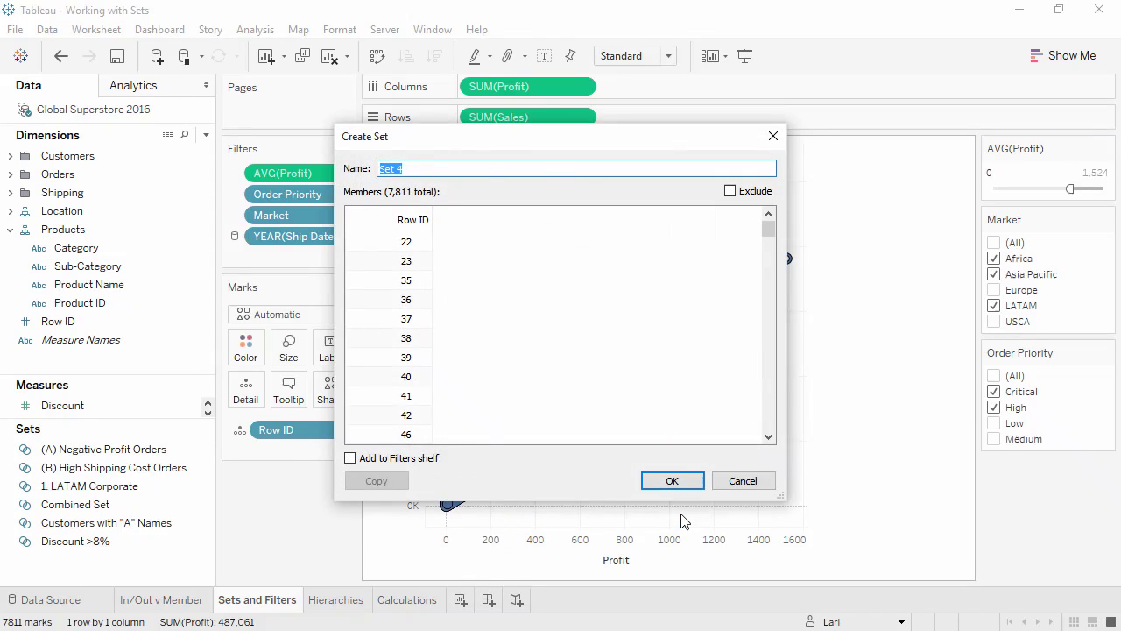
{"action": "left_click", "coordinate": [349, 457]}
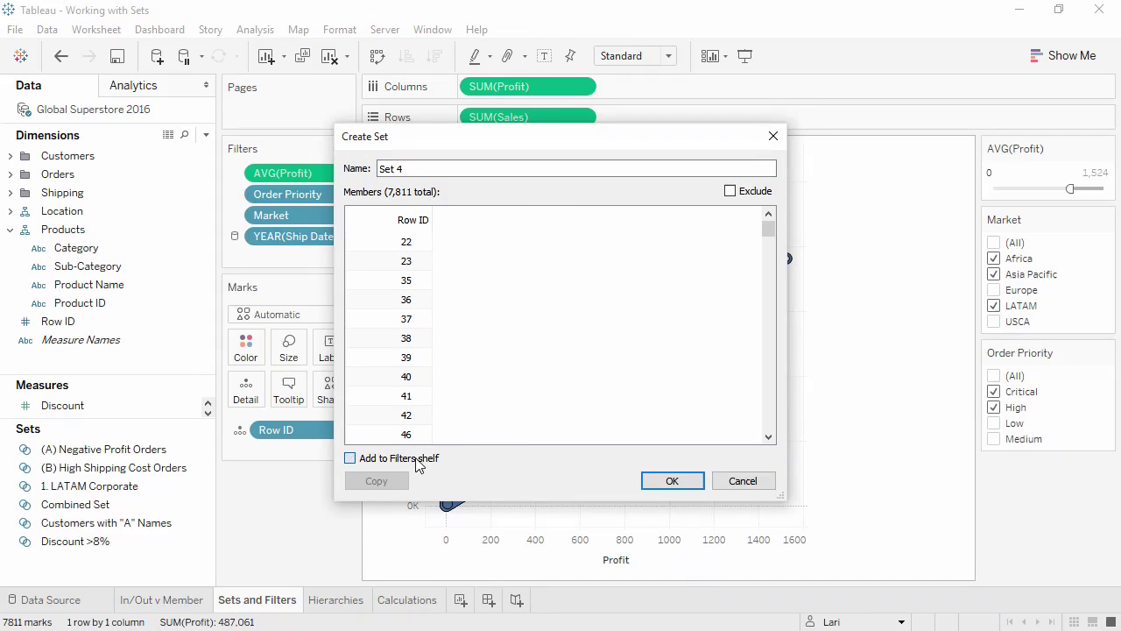
{"action": "left_click", "coordinate": [671, 481]}
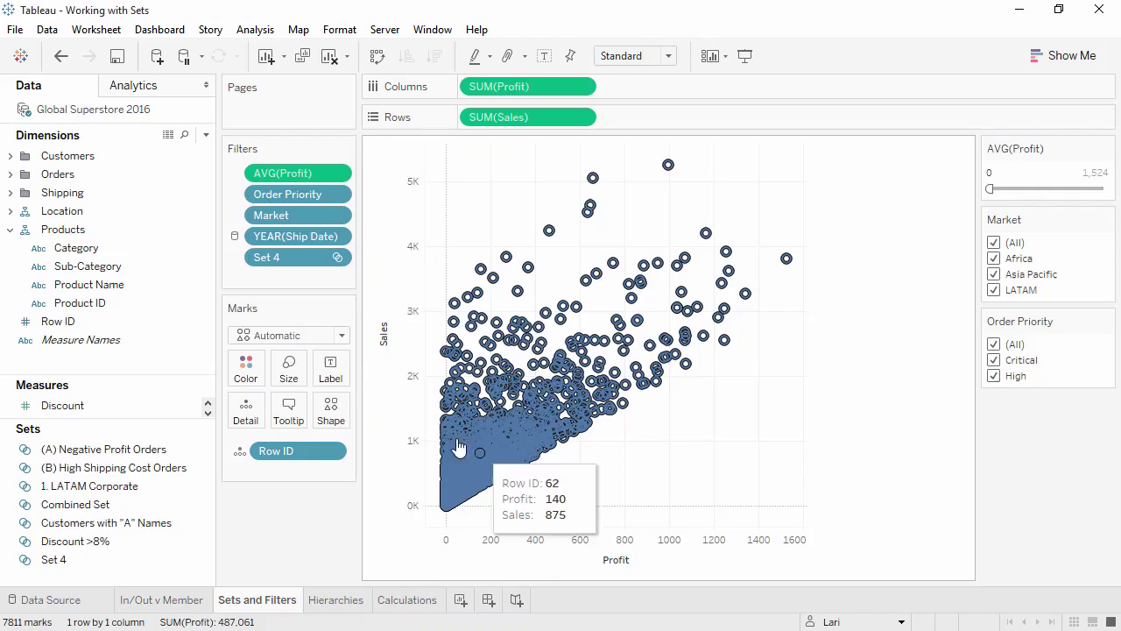
- Start a new set from the Market filter, then cancel it
{"action": "right_click", "coordinate": [287, 223]}
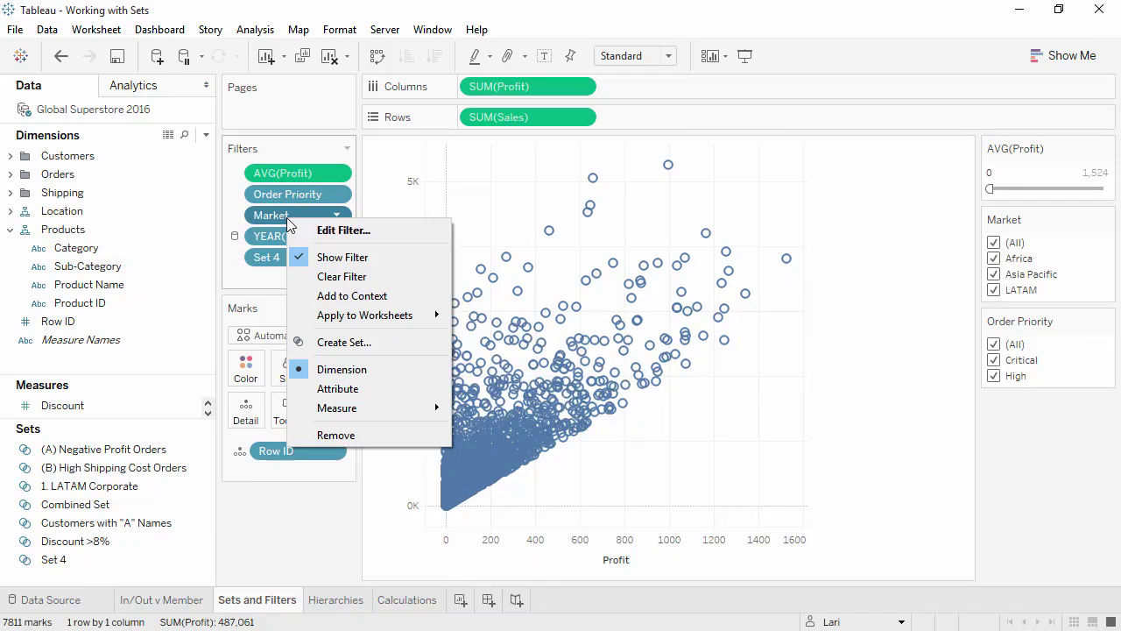
{"action": "left_click", "coordinate": [356, 340]}
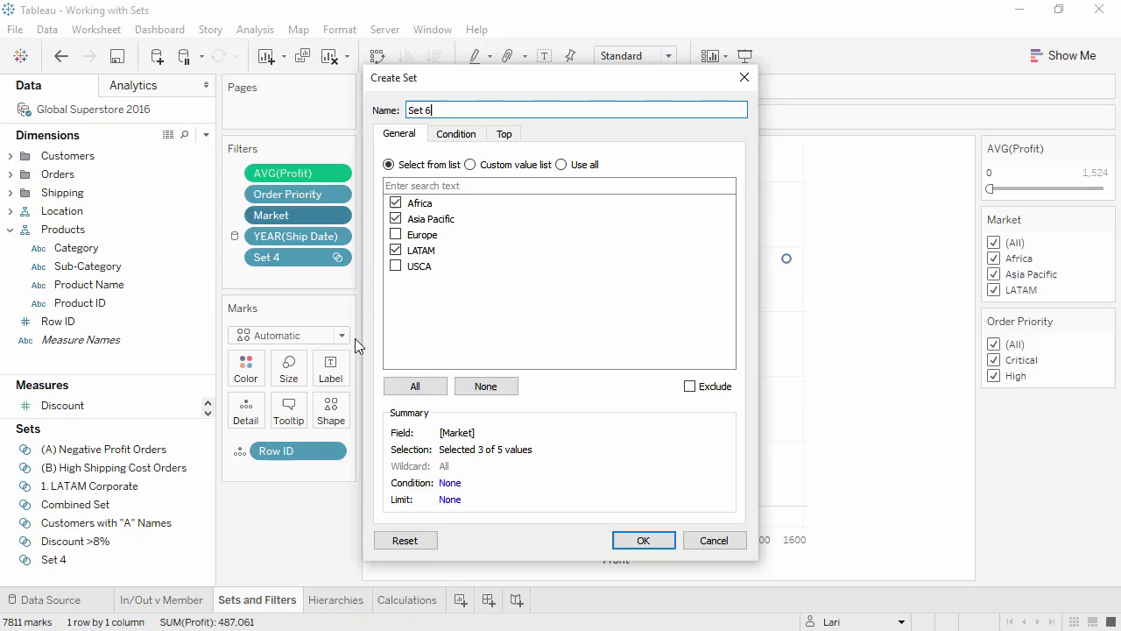
{"action": "left_click", "coordinate": [710, 542]}
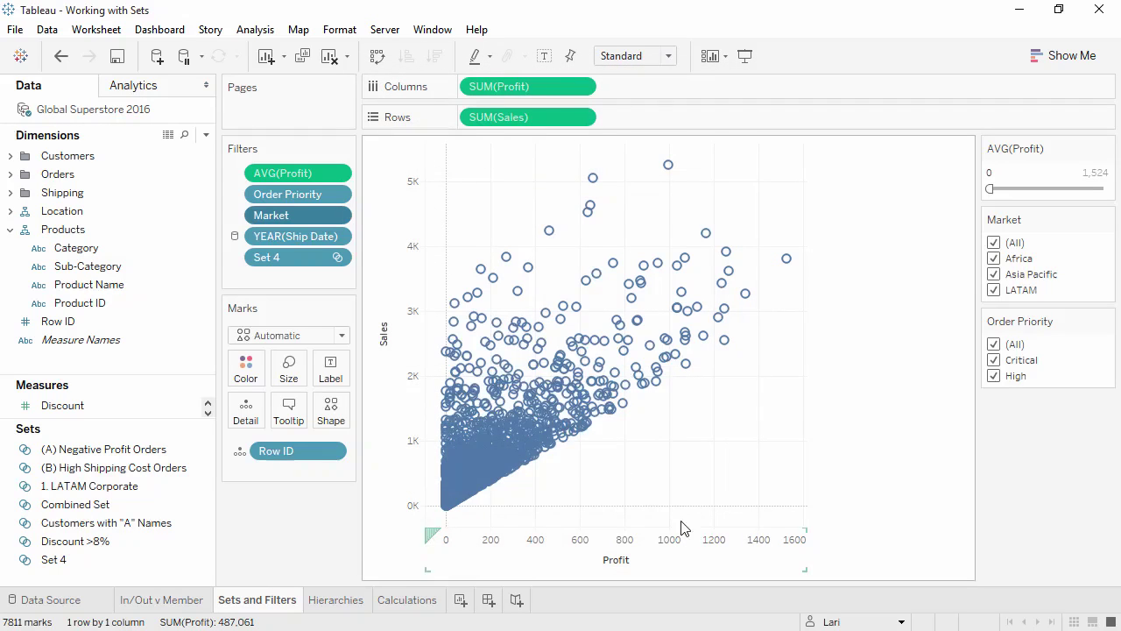
- Remove the YEAR(Ship Date), Market and Order Priority filters, keeping only Set 4, then view Hierarchies
{"action": "left_click_drag", "start_coordinate": [297, 236], "coordinate": [281, 473]}
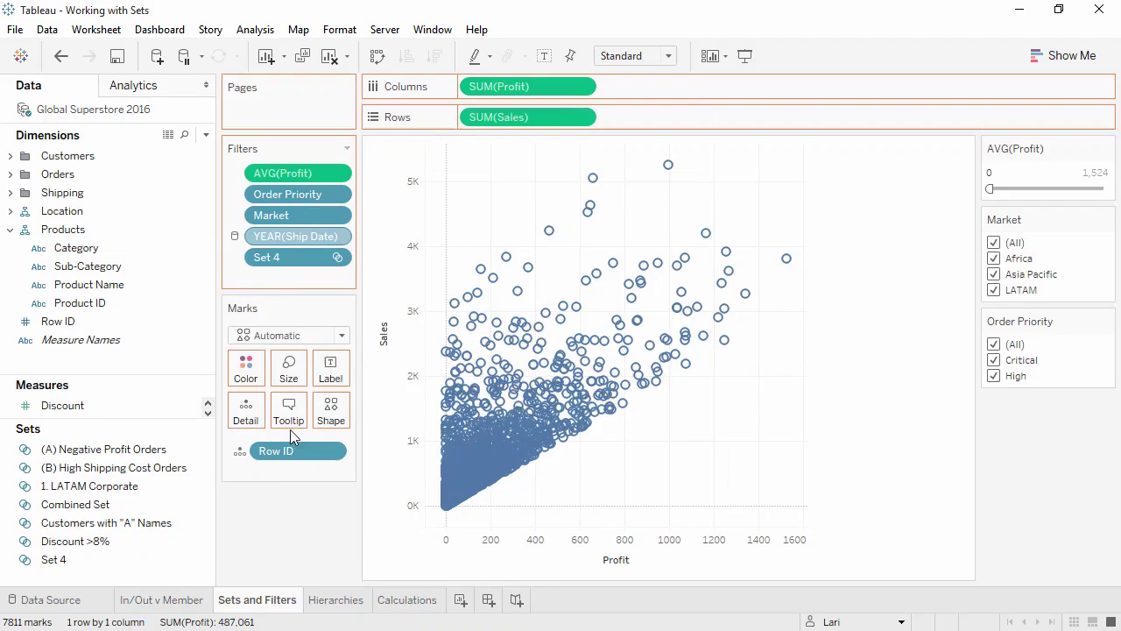
{"action": "left_click_drag", "start_coordinate": [281, 214], "coordinate": [280, 483]}
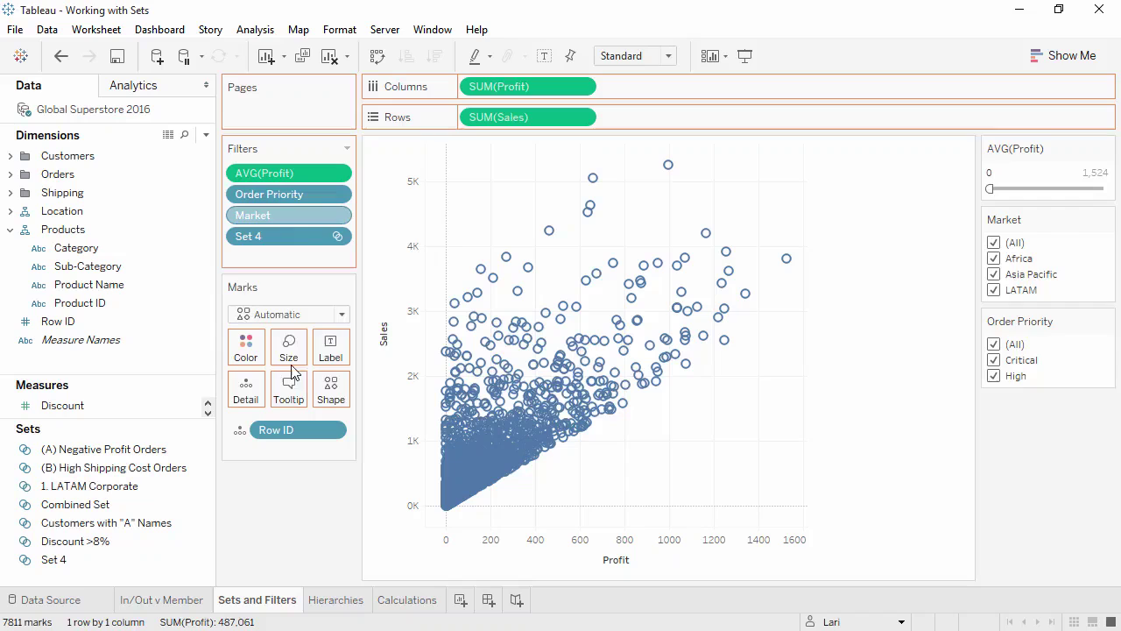
{"action": "left_click_drag", "start_coordinate": [294, 194], "coordinate": [288, 473]}
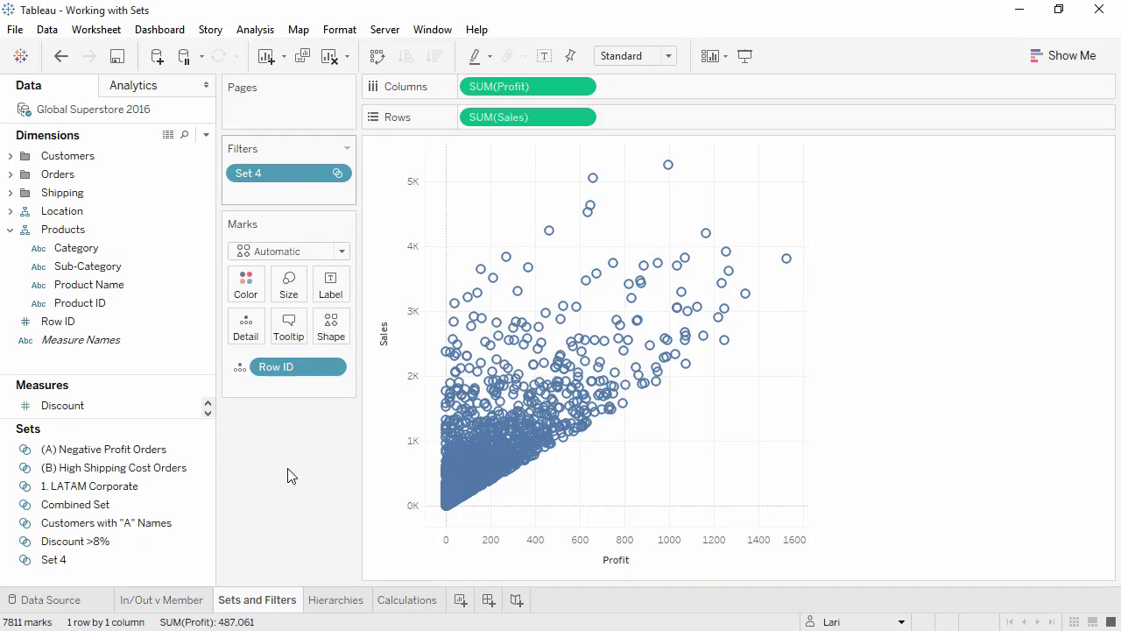
{"action": "left_click", "coordinate": [333, 601]}
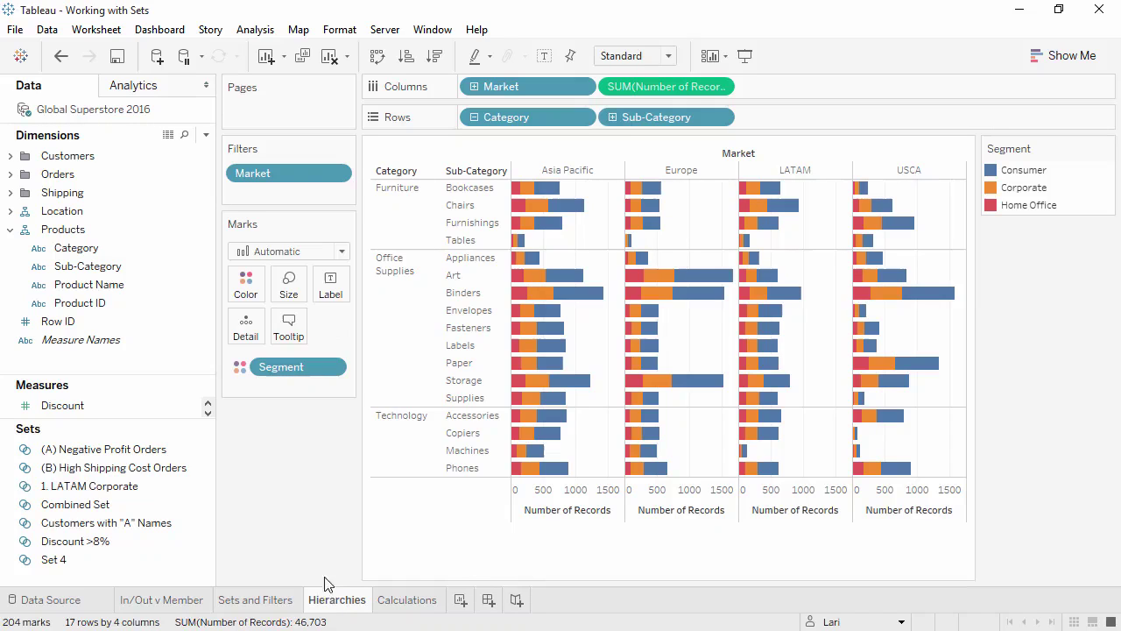
- Add 1. LATAM Corporate under Category in Products and drill Category to its In/Out rows
{"action": "left_click", "coordinate": [121, 489]}
{"action": "left_click_drag", "start_coordinate": [121, 489], "coordinate": [127, 262]}
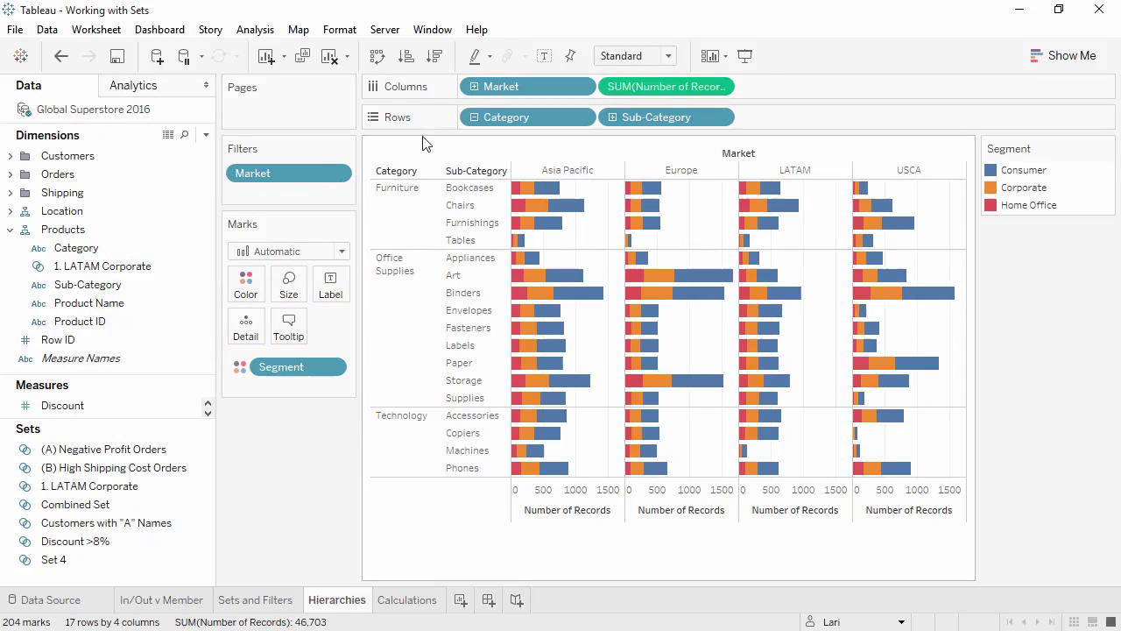
{"action": "left_click", "coordinate": [473, 117]}
{"action": "left_click", "coordinate": [474, 117]}
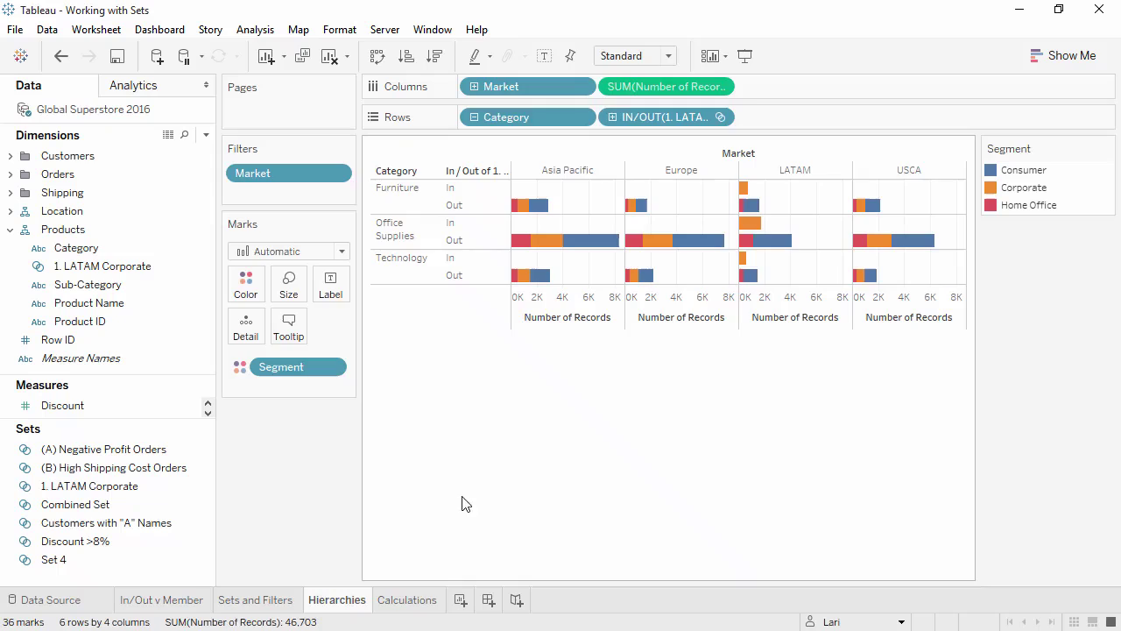
{"action": "left_click", "coordinate": [428, 603]}
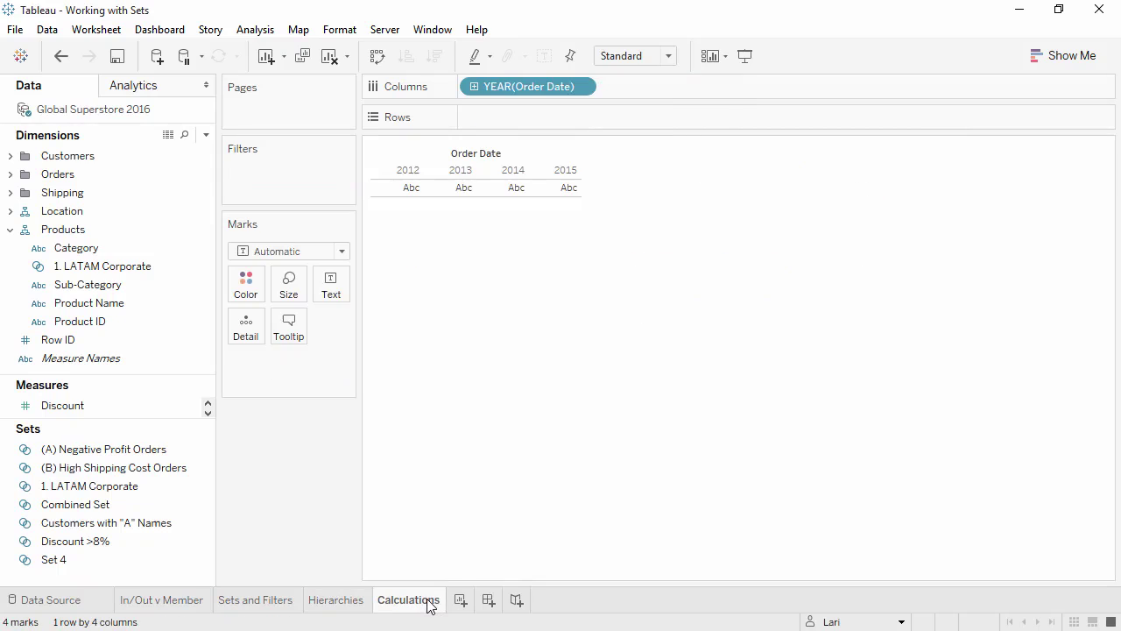
- Create calculated field 'A name profits' as IF [Customers with "A" Names] THEN [Profit] END
{"action": "right_click", "coordinate": [155, 530]}
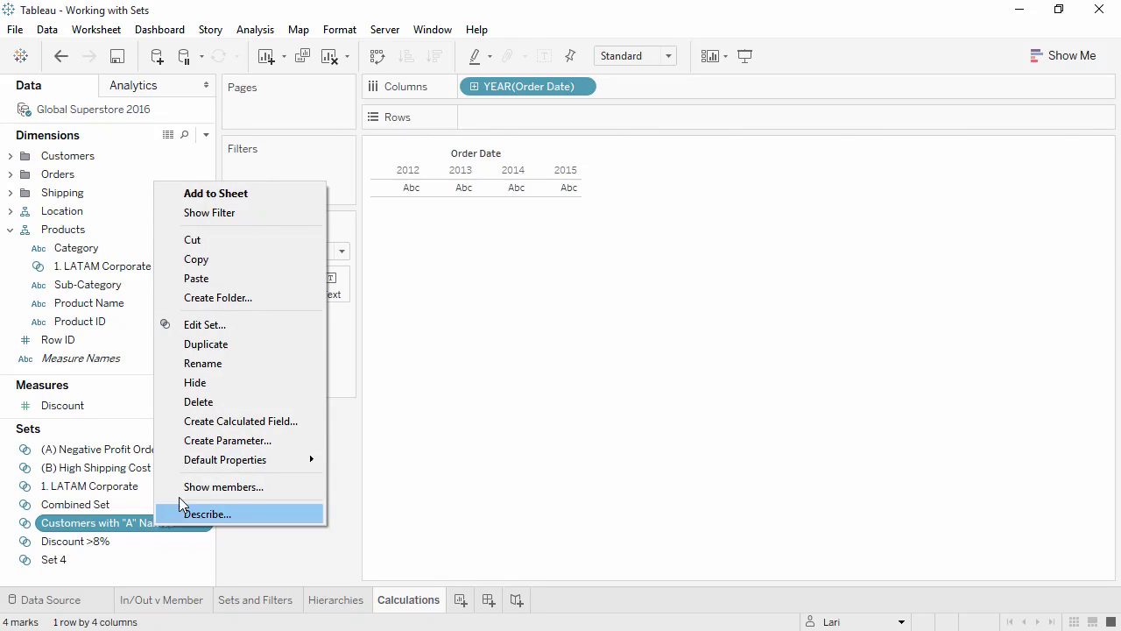
{"action": "left_click", "coordinate": [211, 422]}
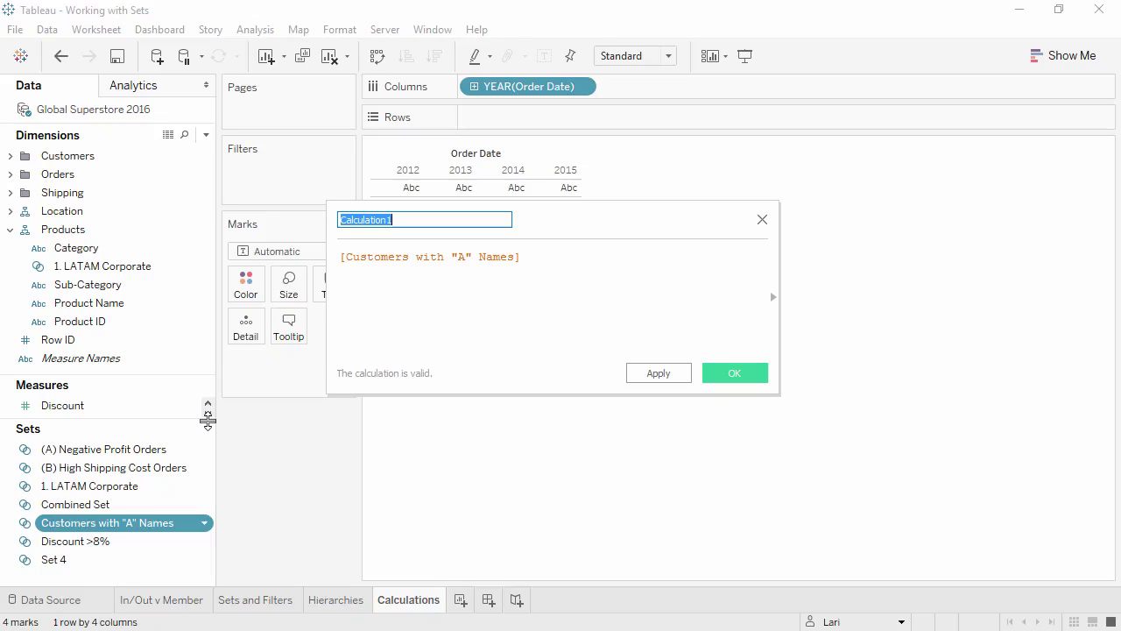
{"action": "type", "text": "A name profits"}
{"action": "left_click", "coordinate": [342, 256]}
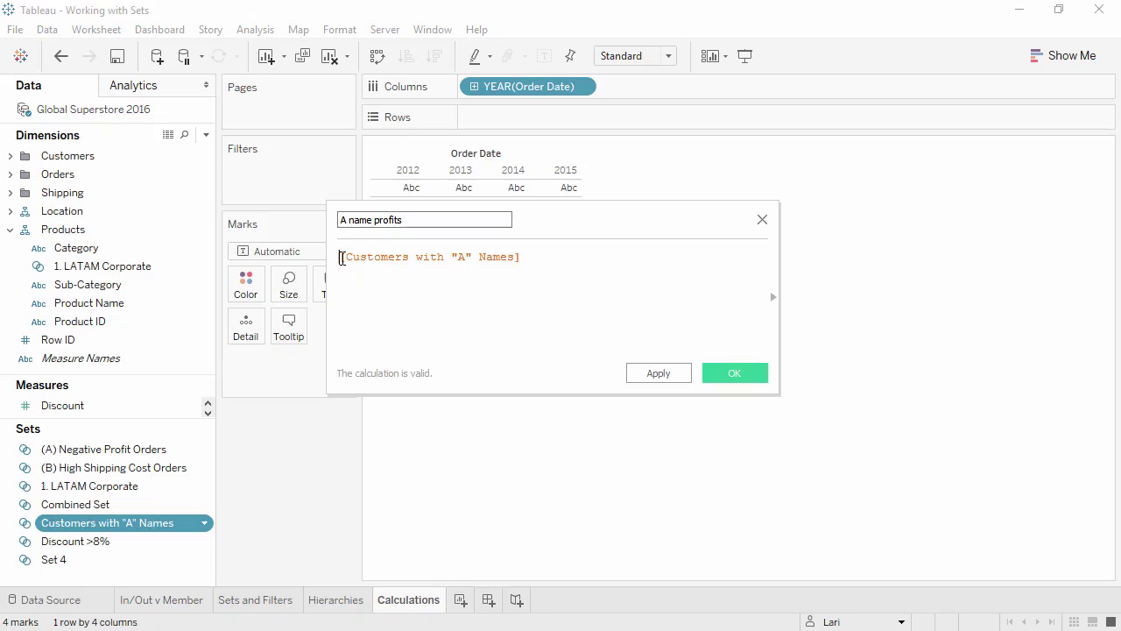
{"action": "type", "text": "IF"}
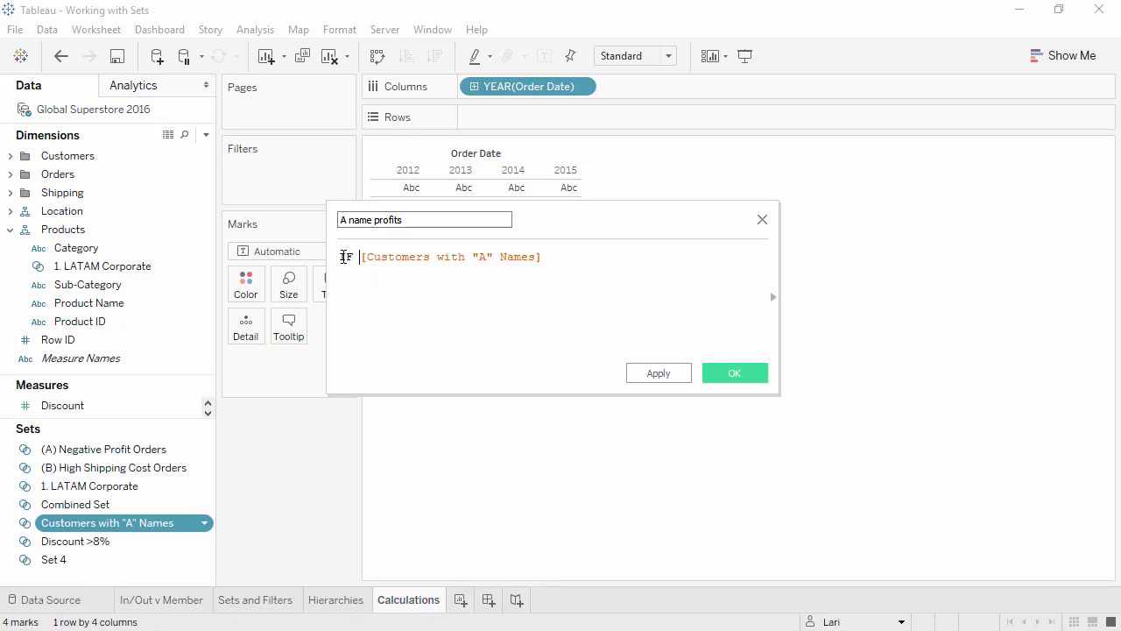
{"action": "left_click", "coordinate": [574, 255]}
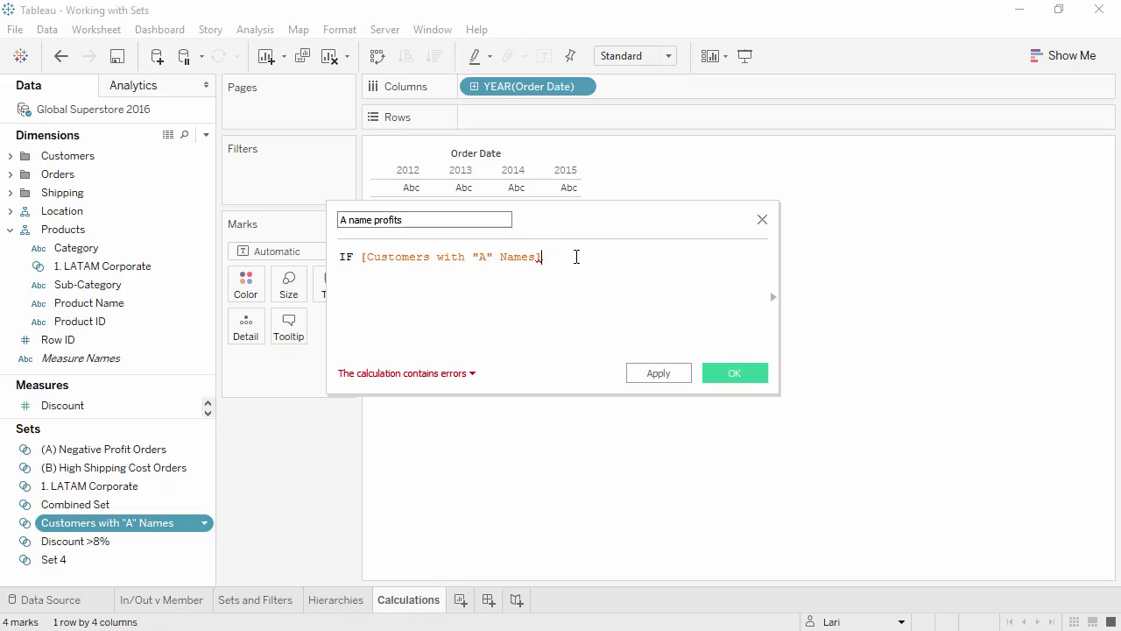
{"action": "type", "text": "THEN Pro"}
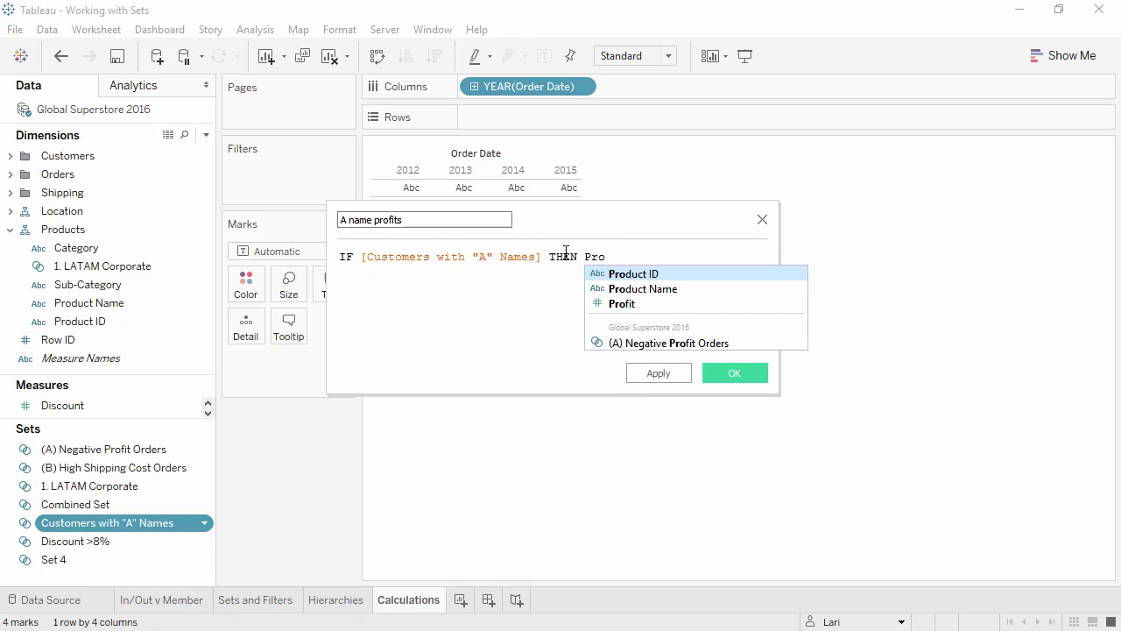
{"action": "key", "text": "Down"}
{"action": "key", "text": "Escape"}
{"action": "key", "text": "Return"}
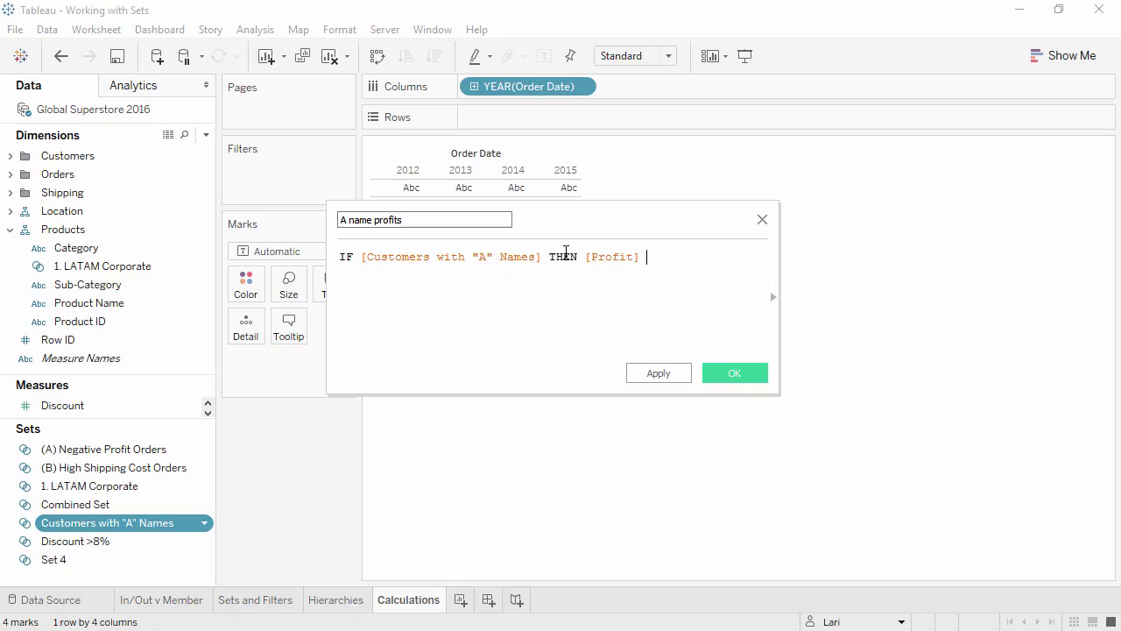
{"action": "type", "text": "END"}
{"action": "key", "text": "Escape"}
{"action": "left_click", "coordinate": [721, 376]}
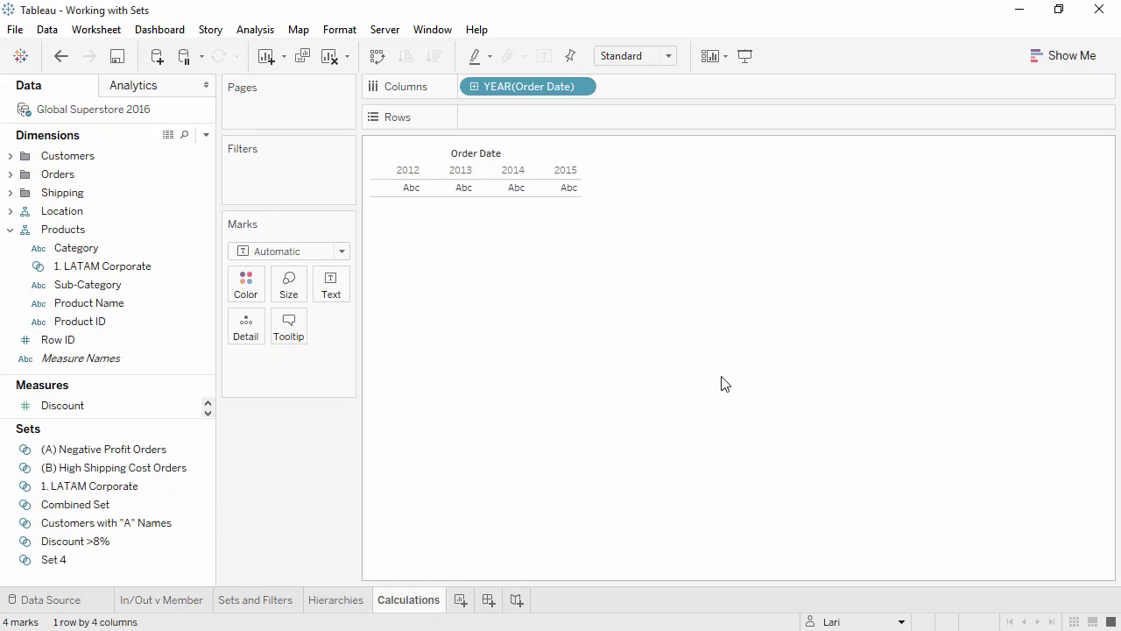
- Put SUM(A name profits) on Rows, drawing a yearly line from about 19K to 45K
{"action": "left_click", "coordinate": [207, 402]}
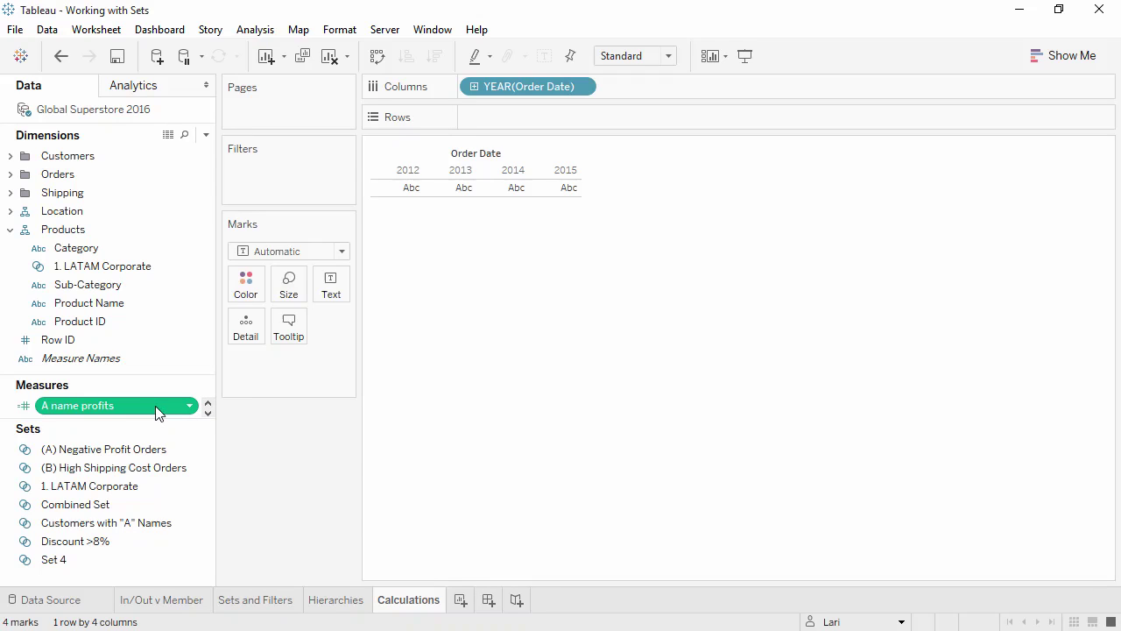
{"action": "left_click_drag", "start_coordinate": [155, 406], "coordinate": [565, 121]}
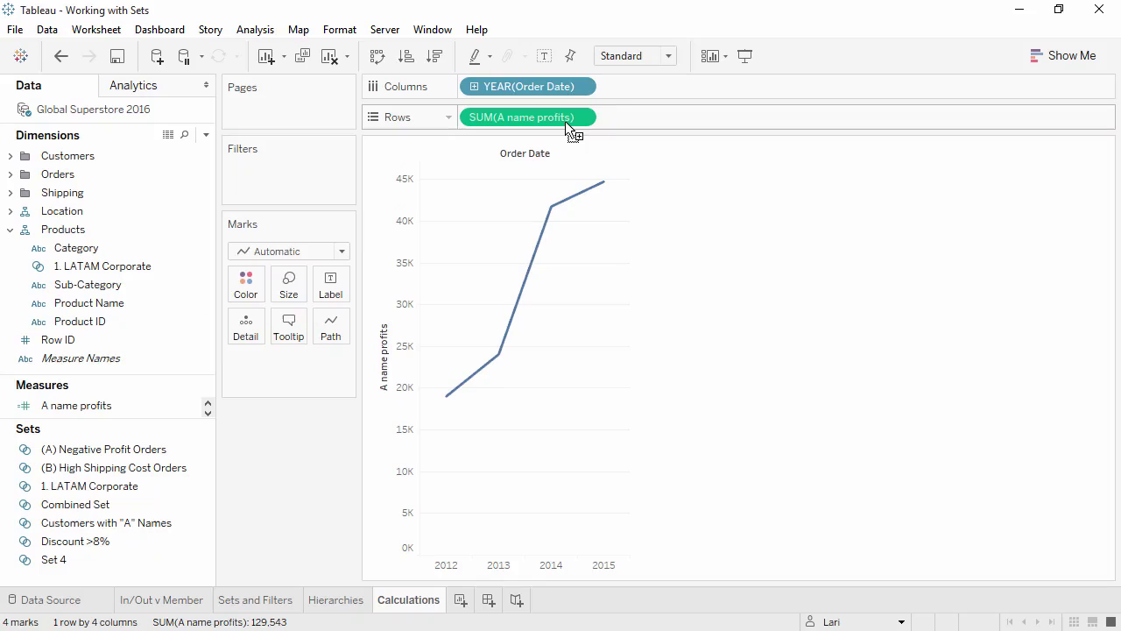